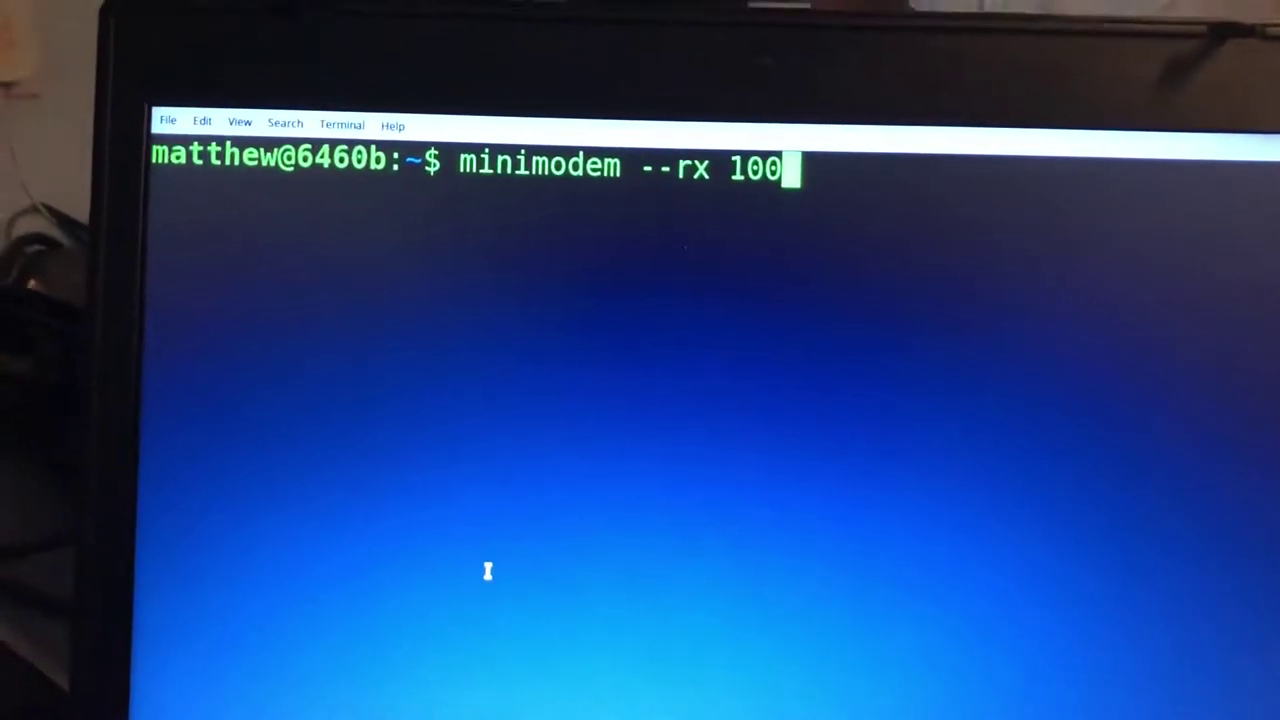
# Run minimodem --rx 100 to decode the phone's FSK audio into Windows 11 text.
pyautogui.press('Return')
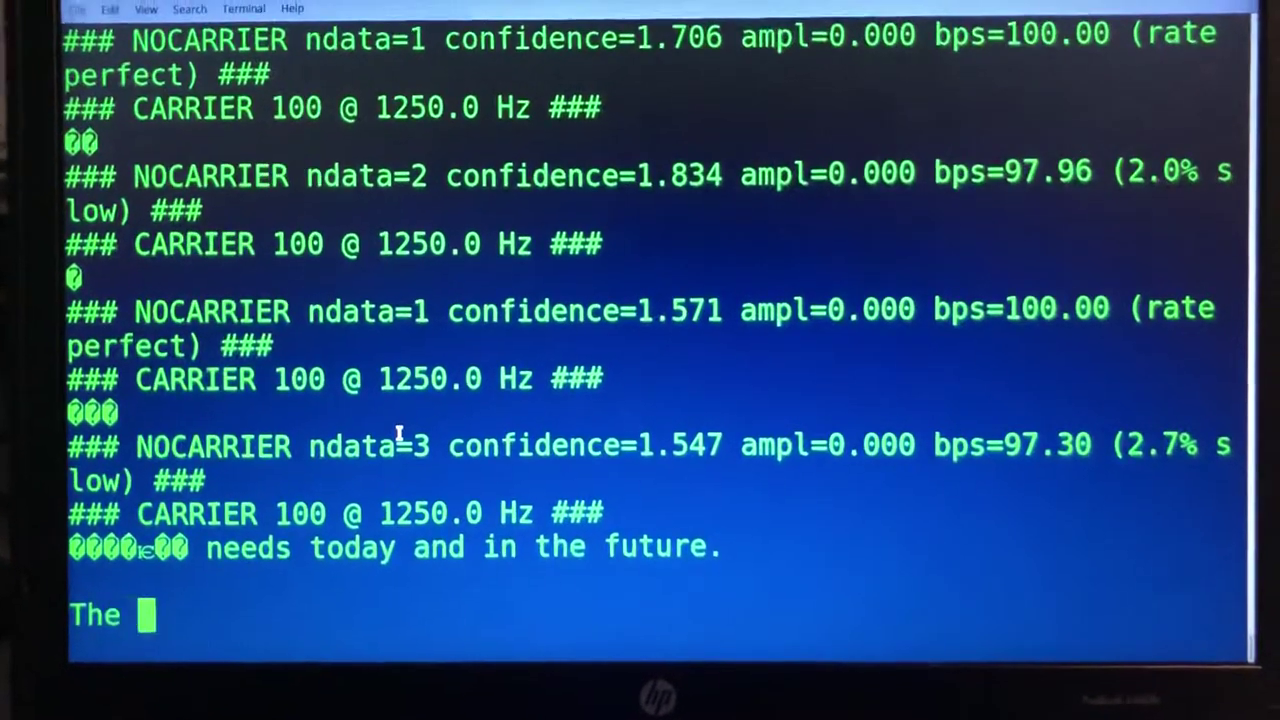
# Interrupt the minimodem --rx 100 receiver with Ctrl+C.
pyautogui.hotkey('ctrl', 'c')
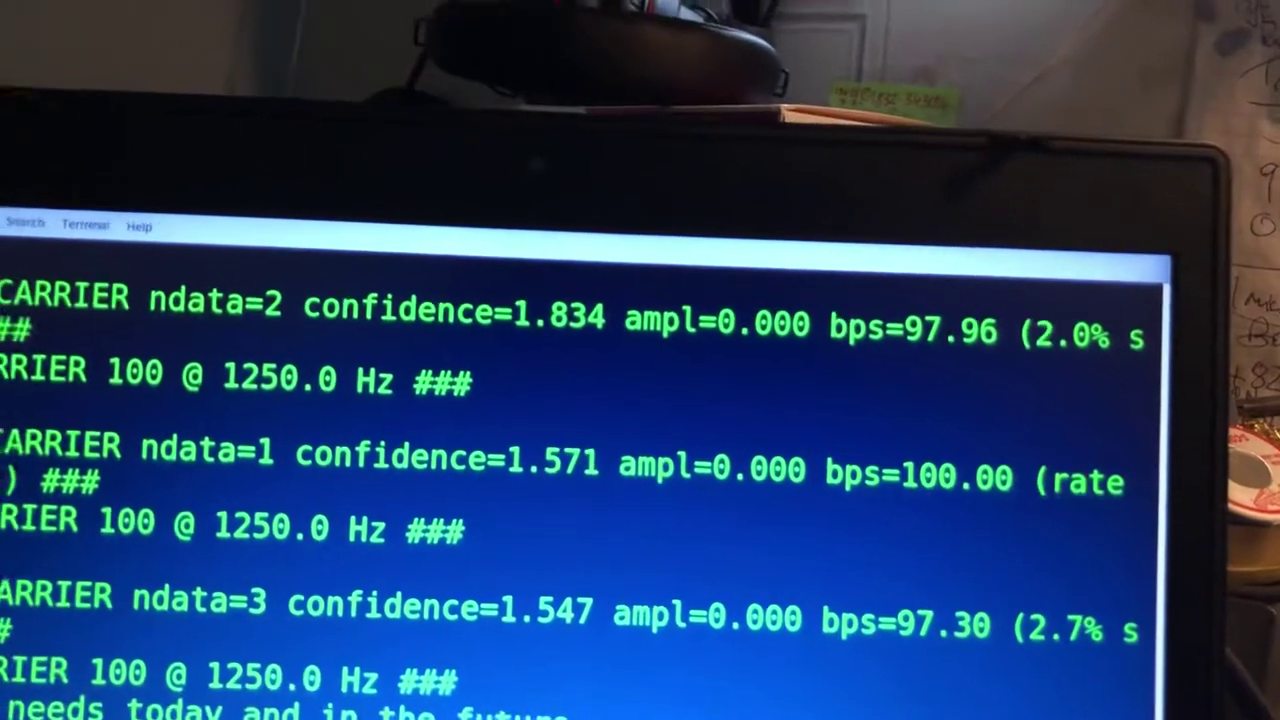
pyautogui.write('minimodem --rx 1200')
# Run minimodem --rx 1200 to pick up the phone's 1200-baud audio signal.
pyautogui.press('Return')
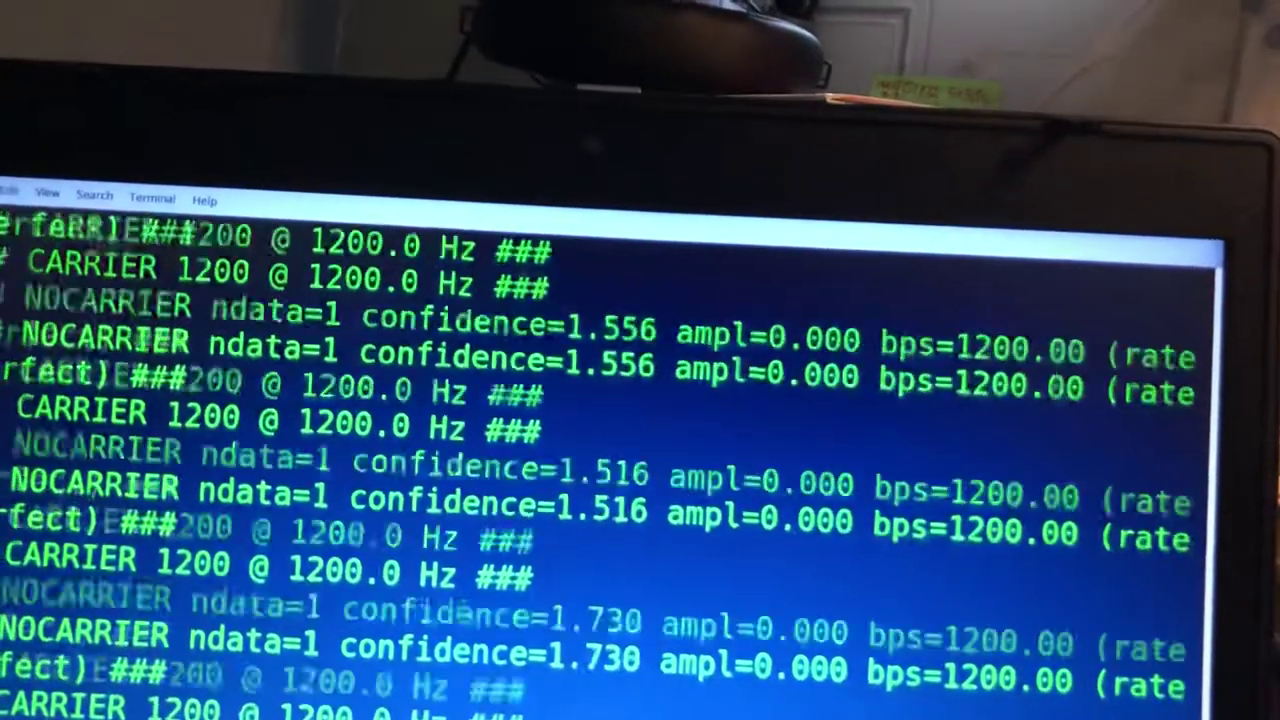